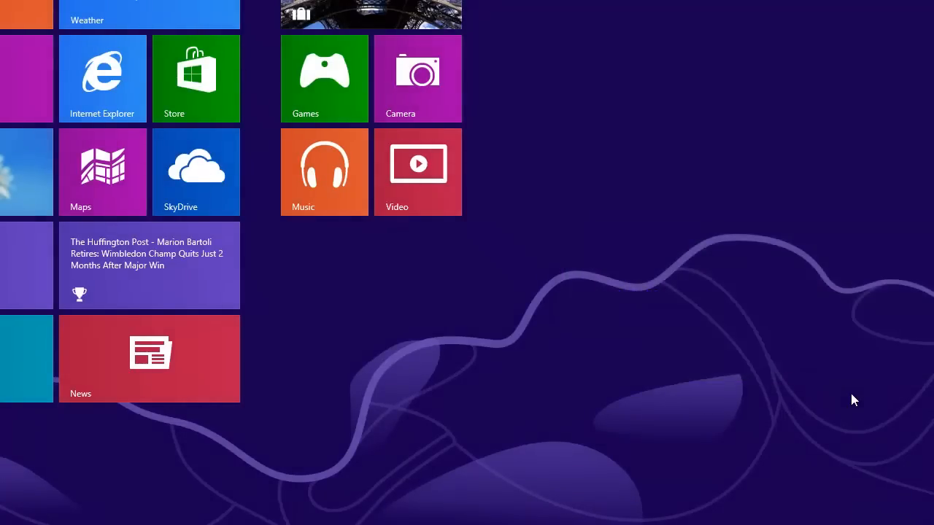
From All apps, choose Uninstall on Kaspersky Internet Security to reach Programs and Features
right_click(847, 473)
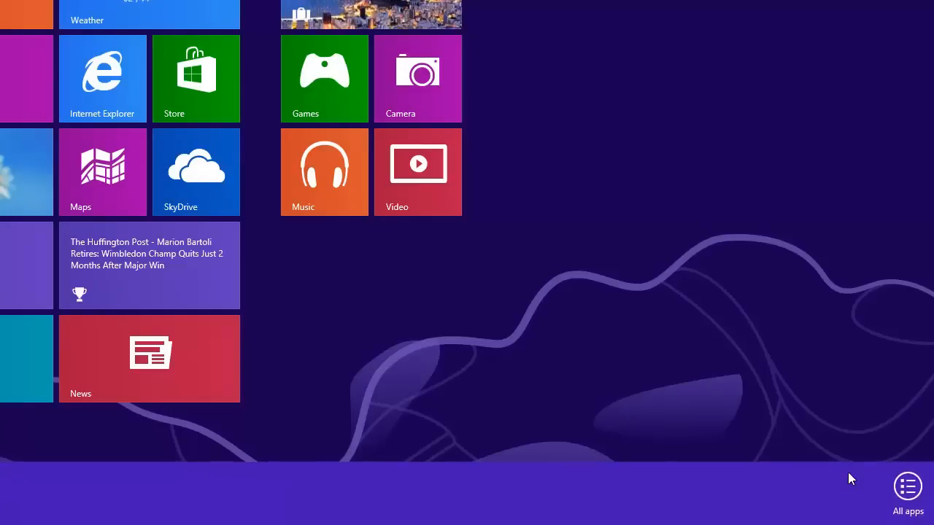
left_click(905, 488)
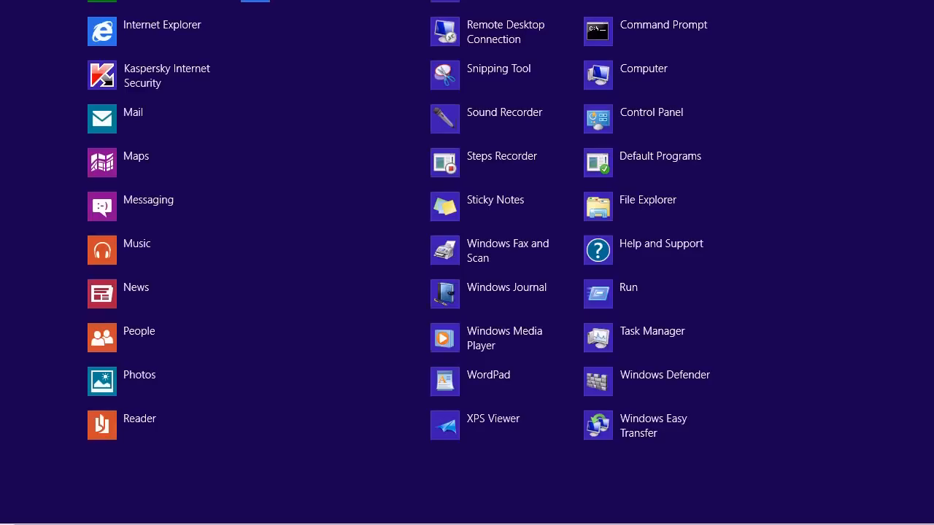
right_click(138, 76)
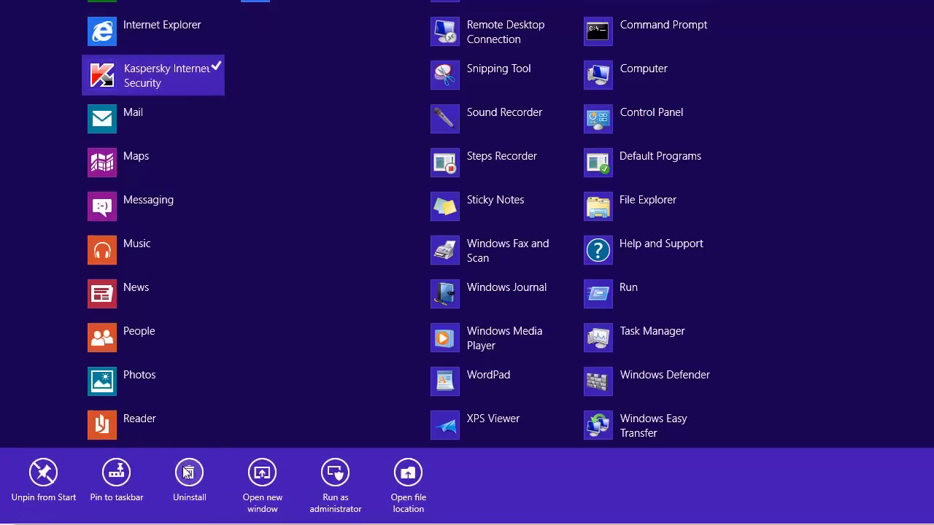
left_click(189, 478)
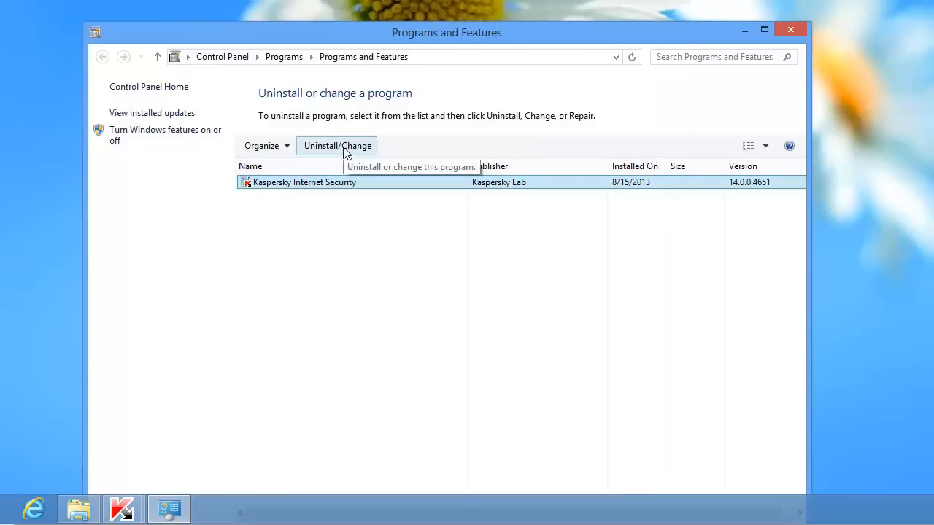
Uninstall Kaspersky Internet Security, accept the Attention warning and reposition the removal wizard
left_click(345, 149)
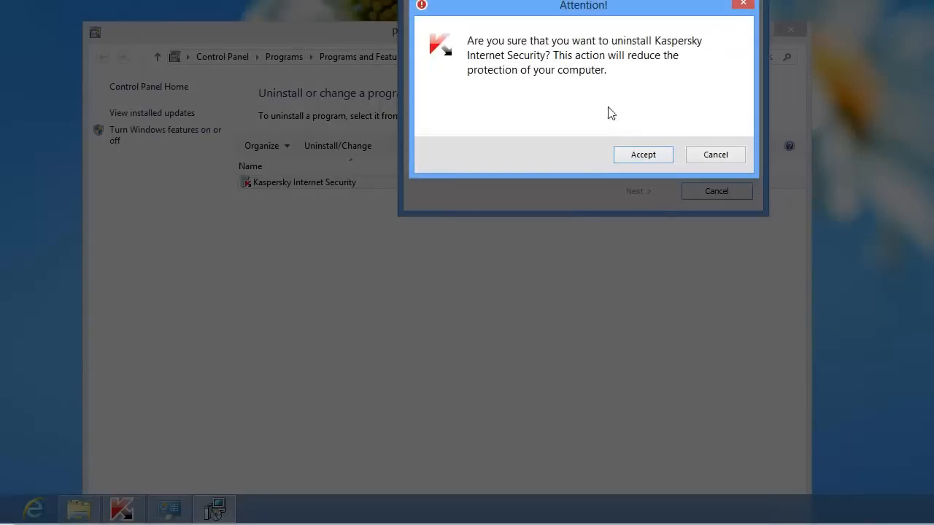
left_click(634, 159)
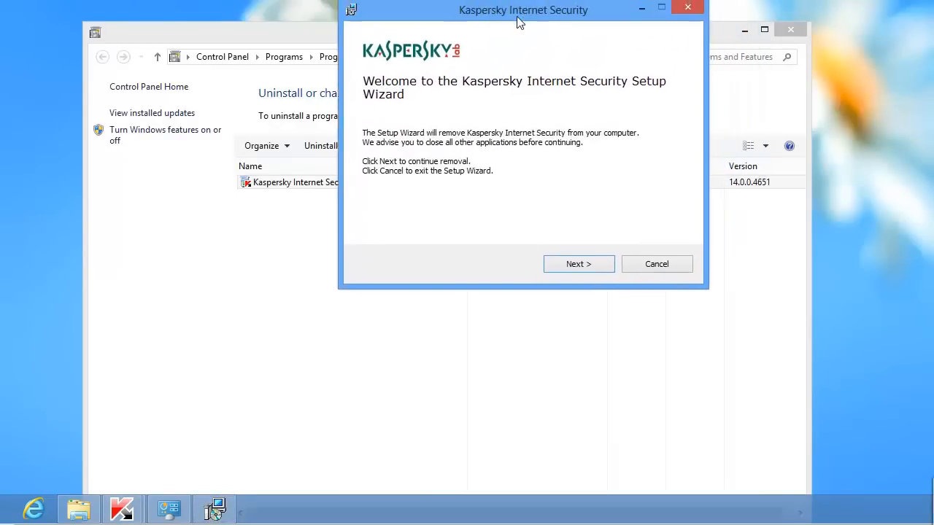
left_click_drag(461, 73, 437, 83)
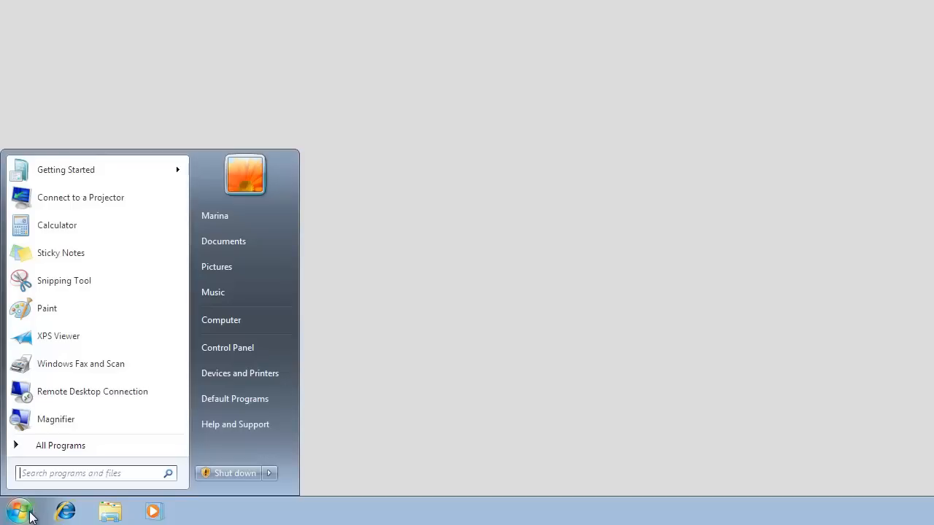
Open Control Panel from the Windows 7 Start menu
left_click(218, 351)
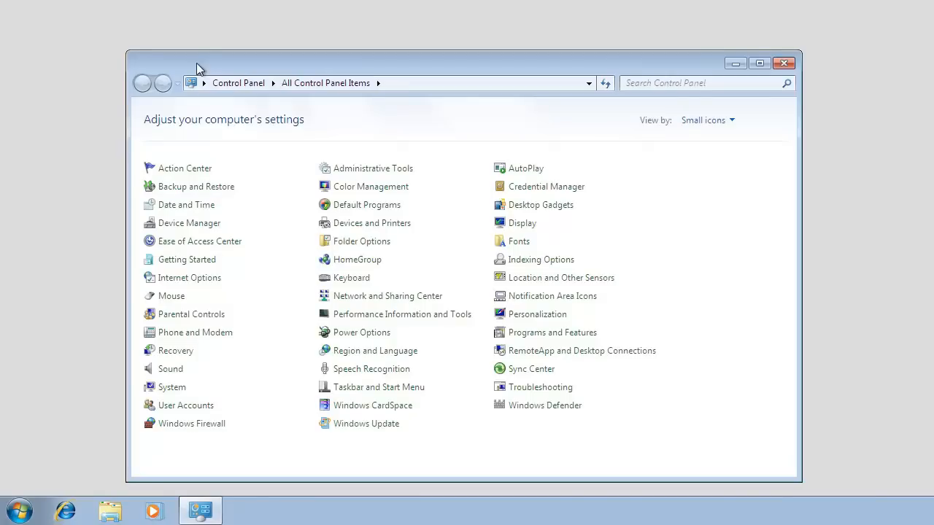
Open the installed-programs list and select Kaspersky PURE 3.0
left_click(526, 335)
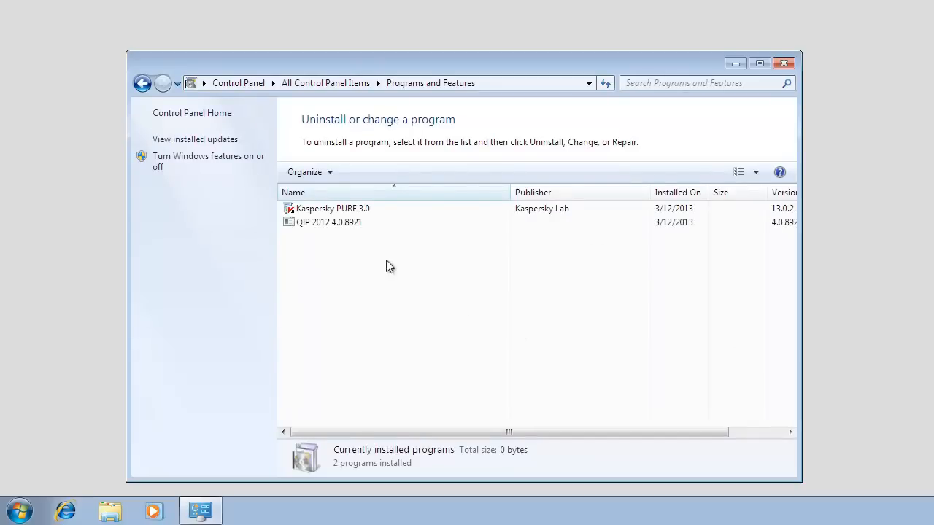
left_click(339, 211)
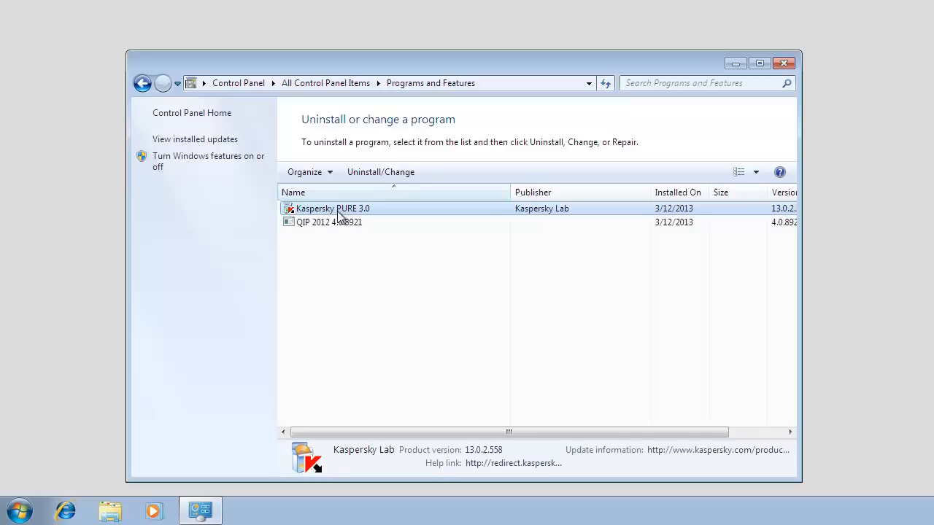
Run the Kaspersky PURE 3.0 uninstaller, keeping license, encrypted containers and Password Manager data
left_click(361, 173)
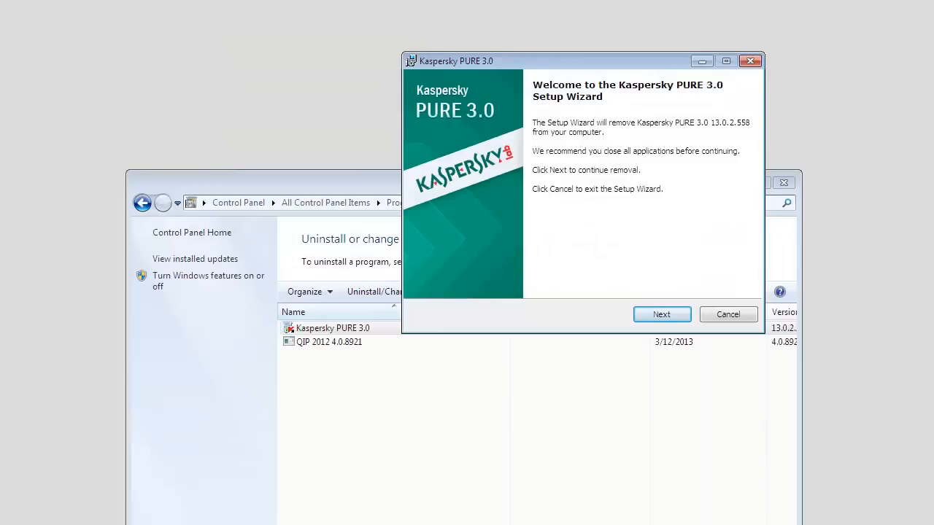
left_click(661, 315)
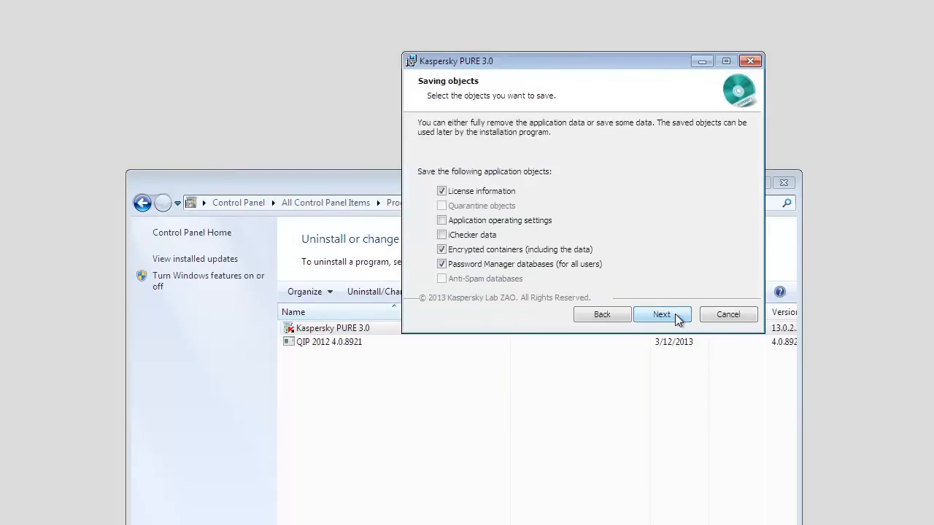
left_click(675, 314)
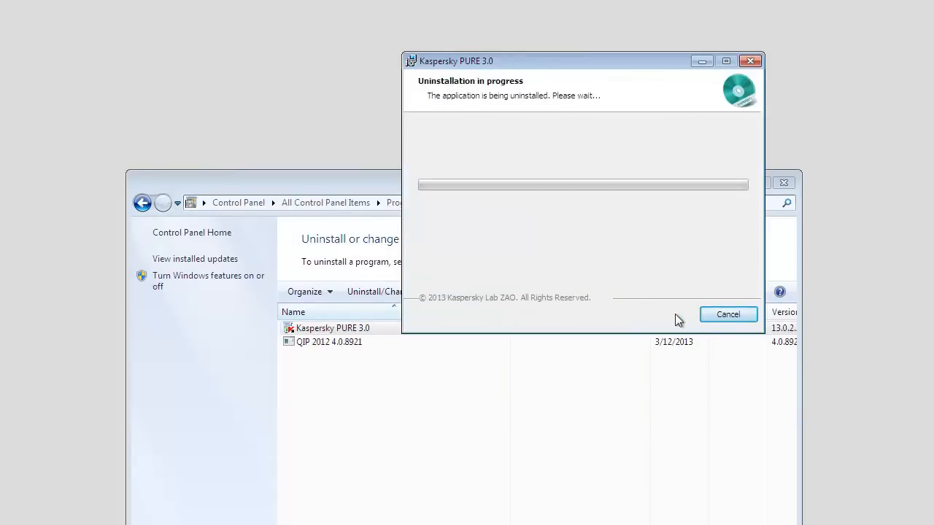